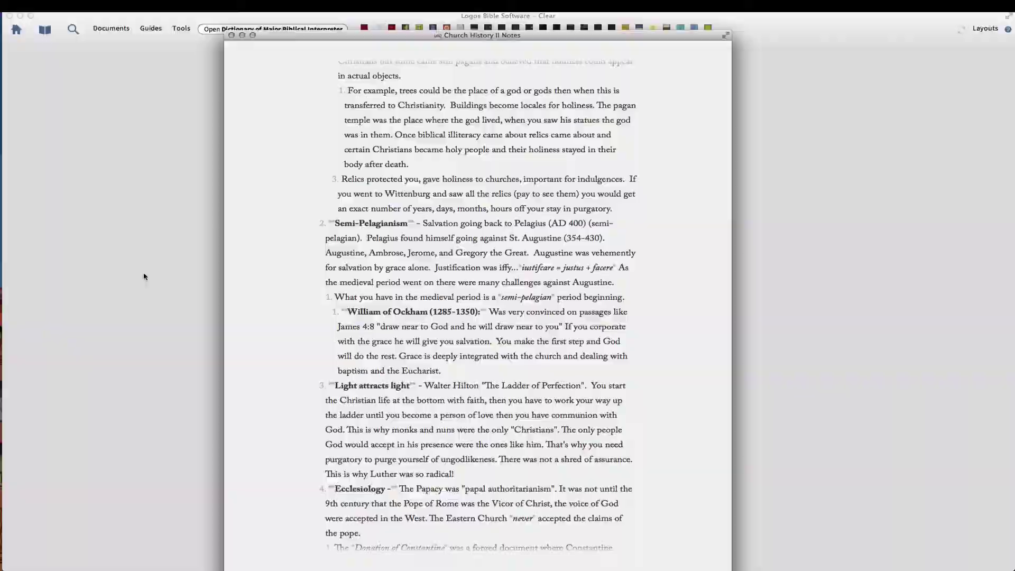
Put the Church History II notes aside to reach the Logos library.
key(super+w)
Open The Oxford Dictionary of the Christian Church from the library and enter 'william' as the reference.
click(45, 30)
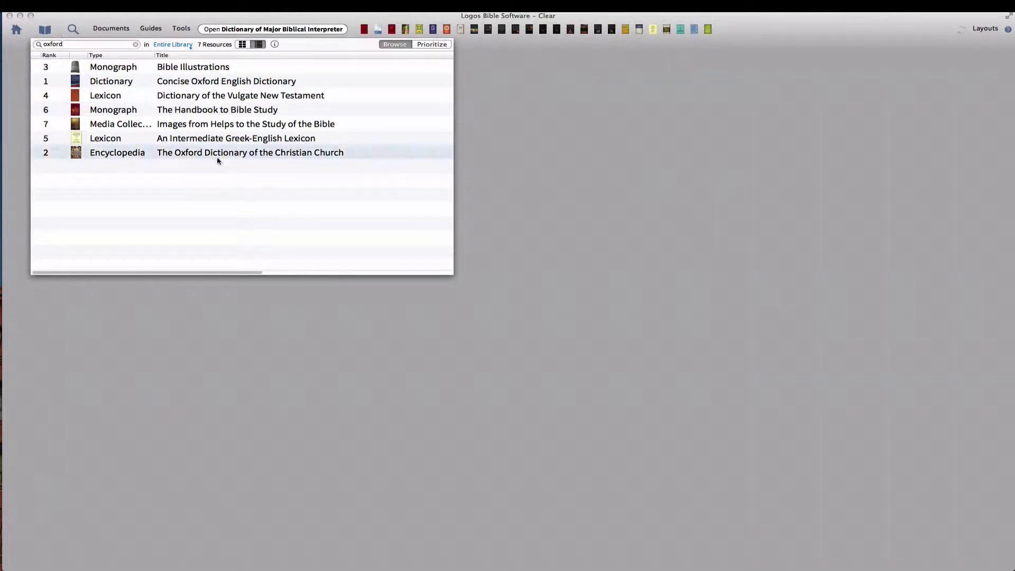
double_click(256, 155)
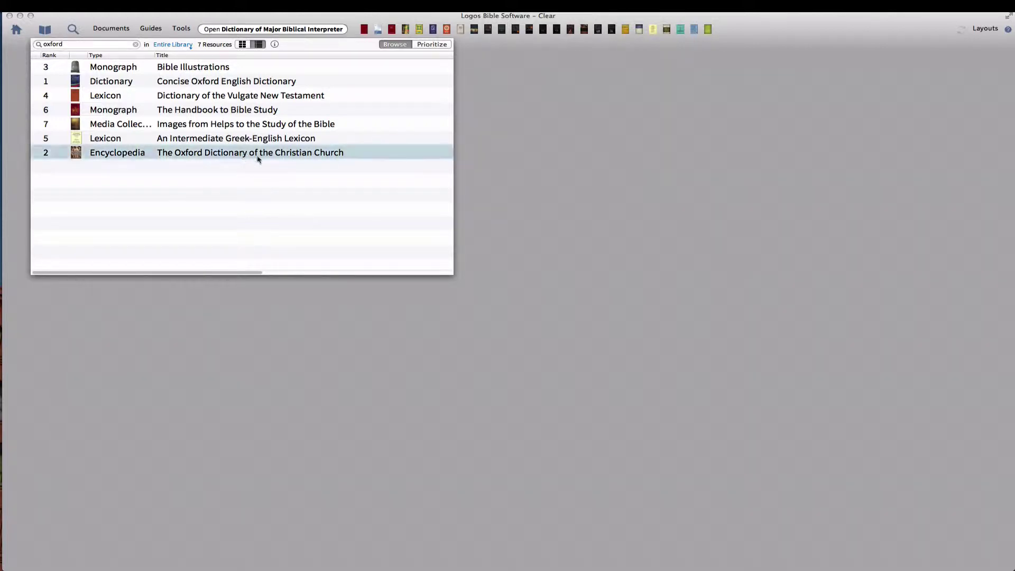
click(561, 63)
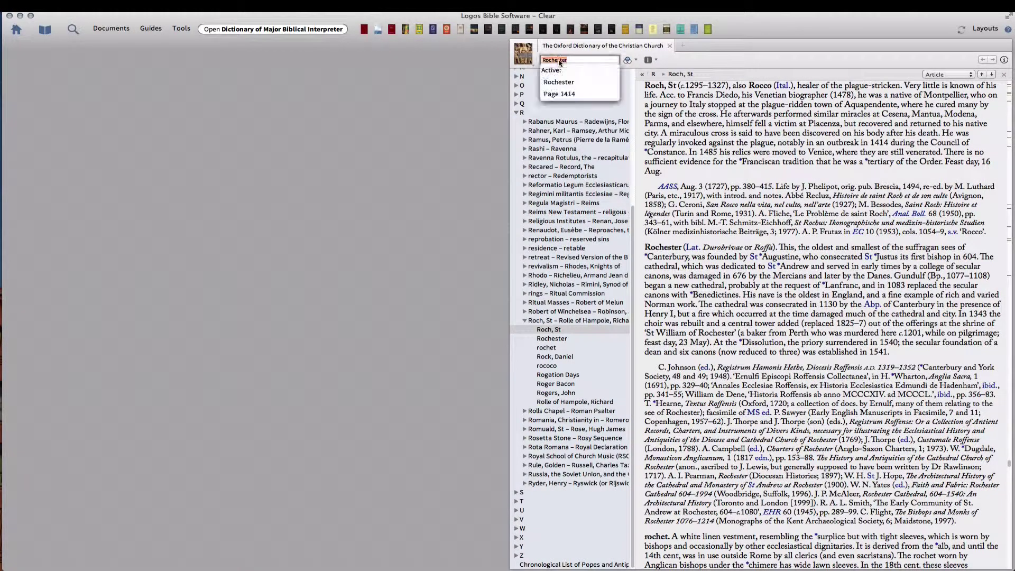
text(william)
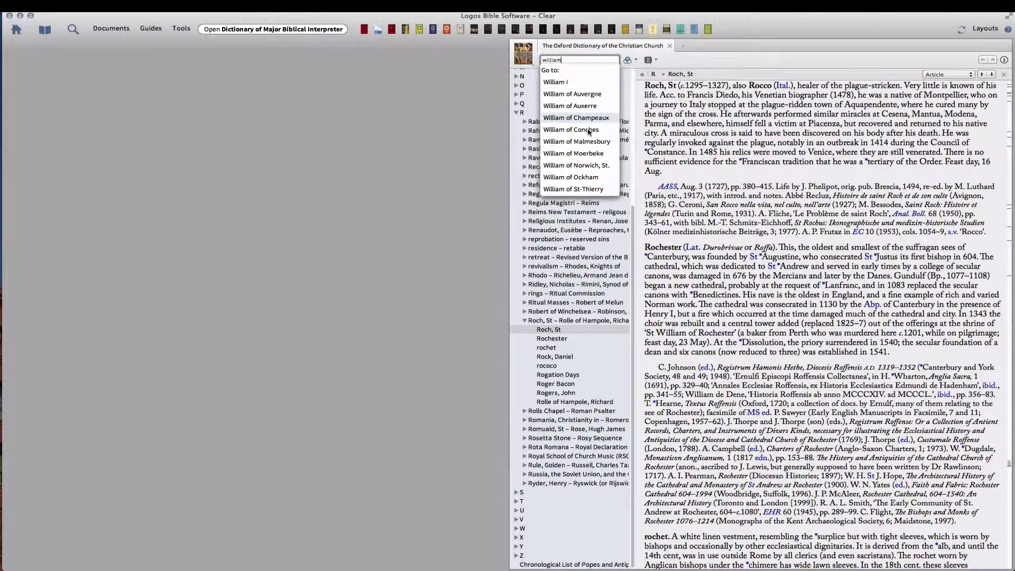
Open the William of Ockham article, copy a link to its heading, and return to the notes.
click(587, 178)
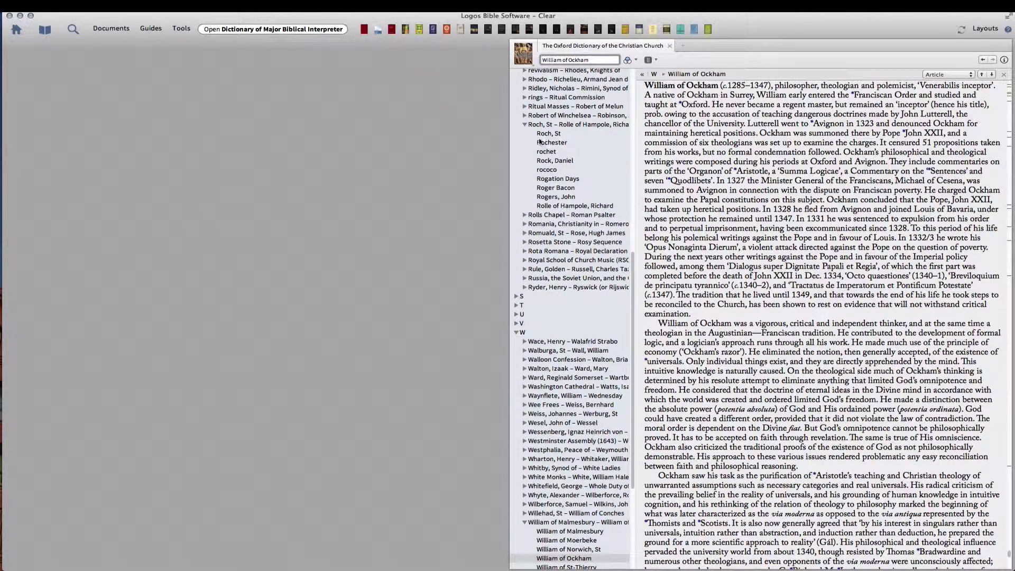
click(523, 53)
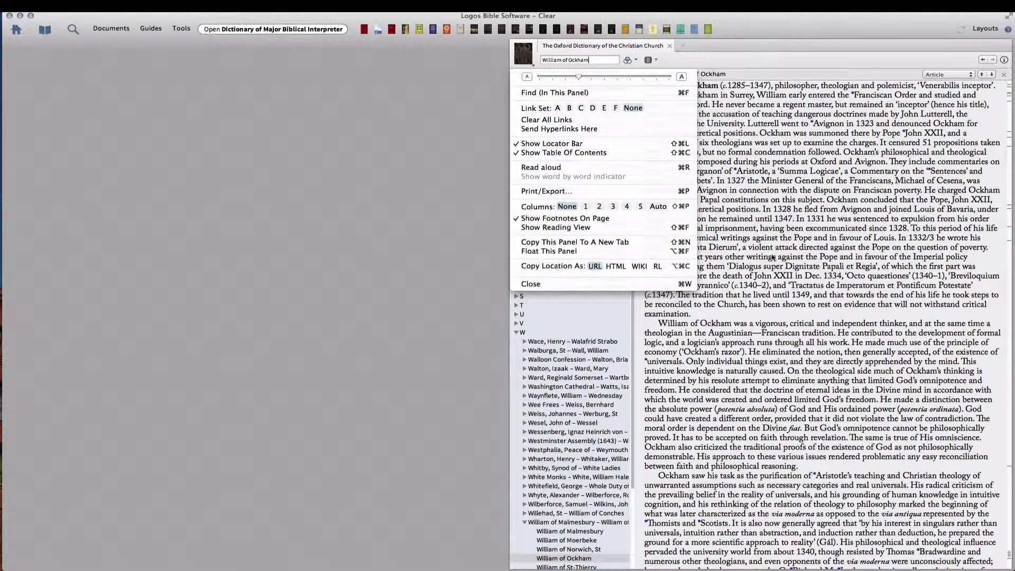
click(595, 266)
drag(645, 87, 719, 88)
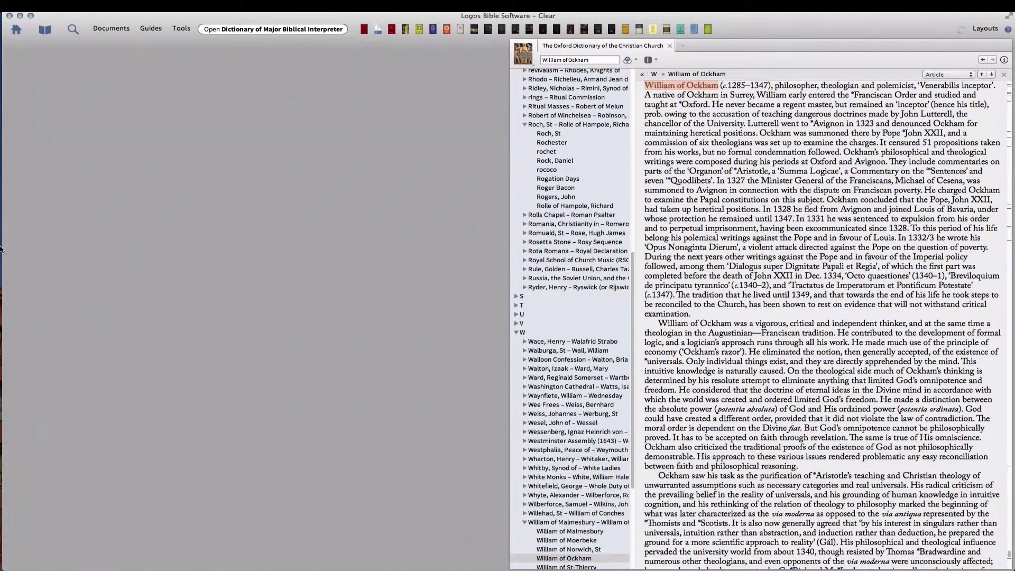
click(21, 237)
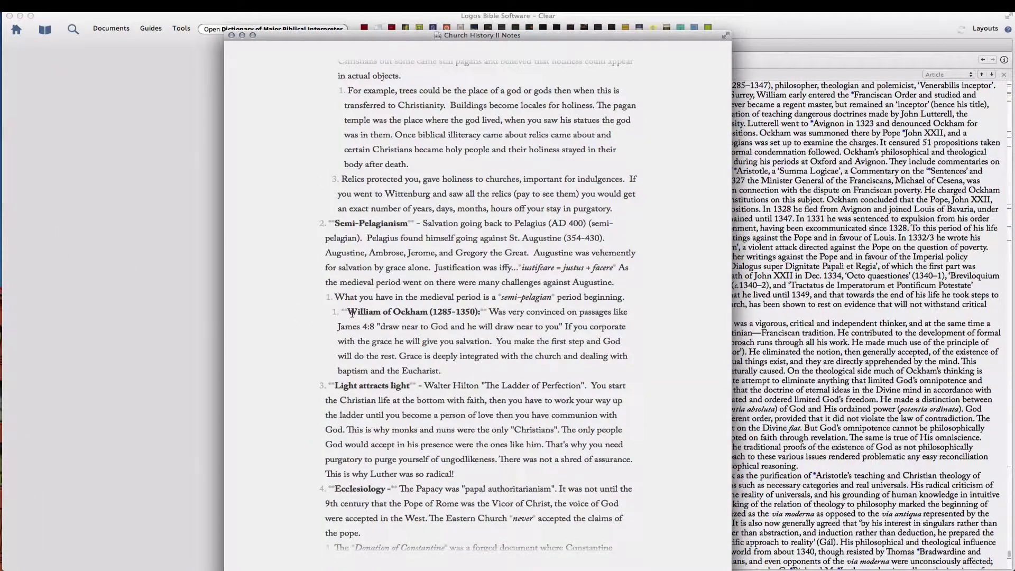
Wrap 'William of Ockham' in the notes in square brackets.
drag(346, 312, 427, 312)
key(Right)
text(])
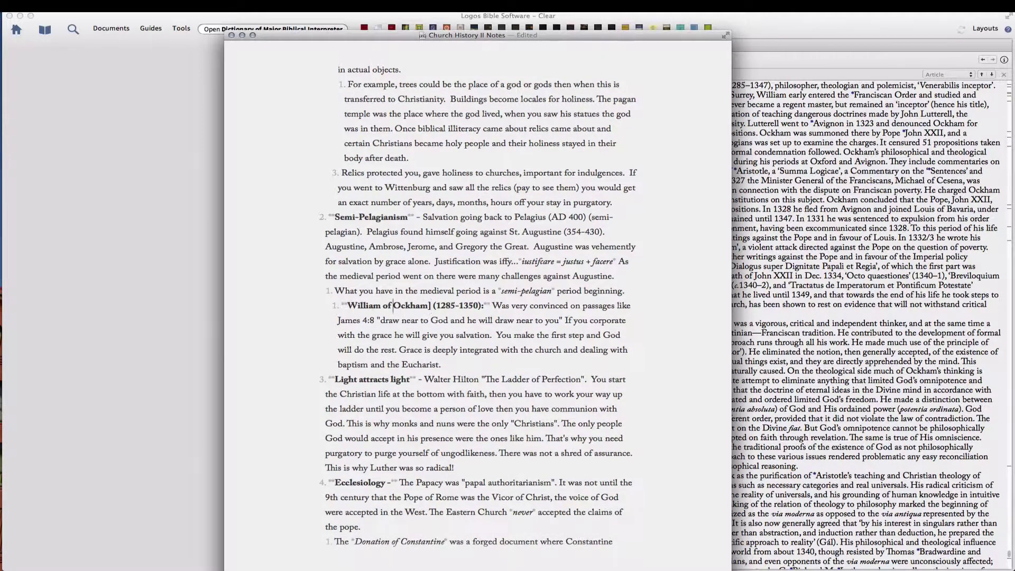
click(347, 306)
text([)
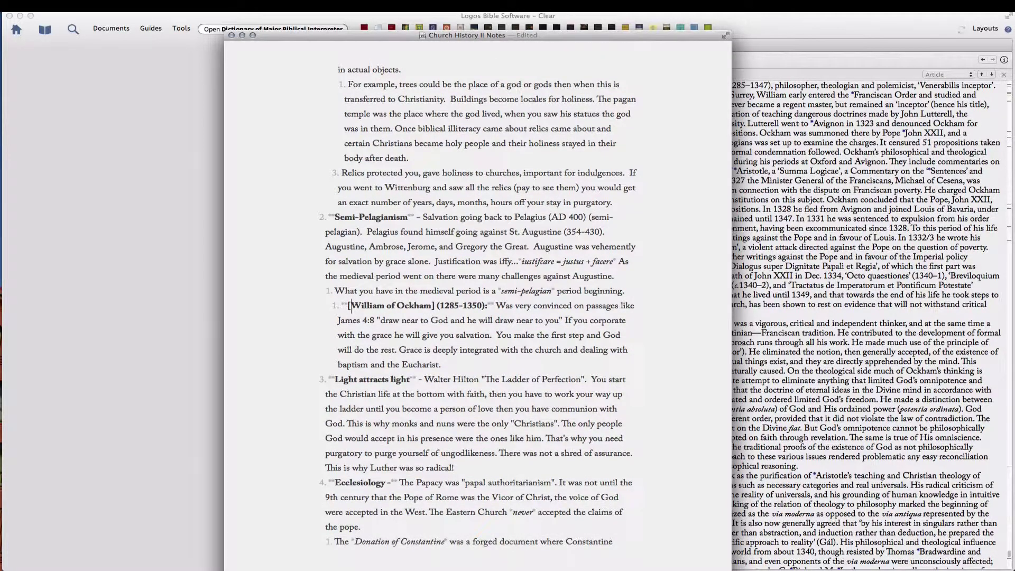
Paste the Logos article link in parentheses after the brackets and show the Markdown preview.
click(435, 306)
key(BackSpace)
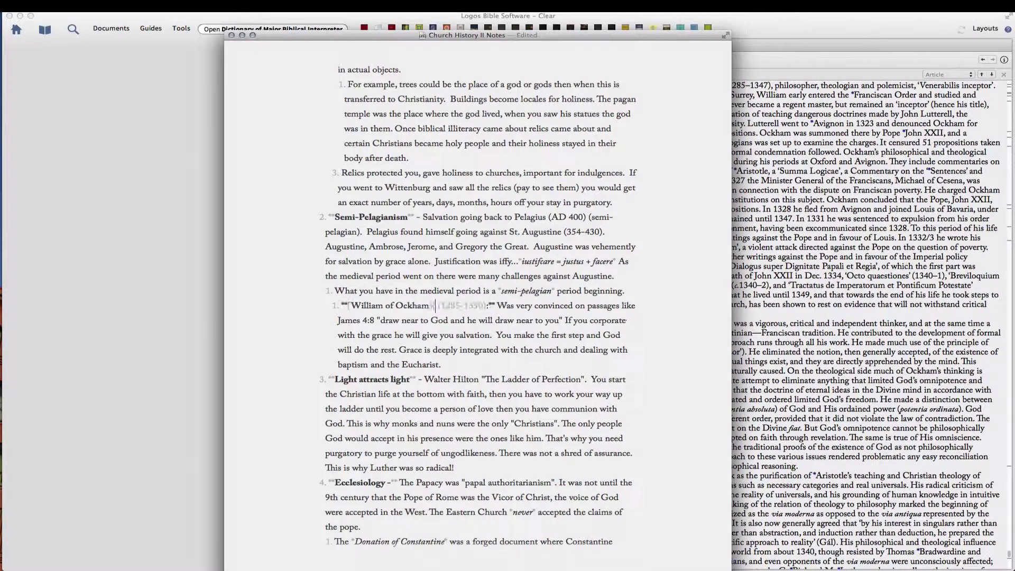
text(()
text(logosres:odcc;hw=William_of_Ockham;off=0;ctx=~William_of_Ockham_(c._1285$E2$80$931347),_philoso)
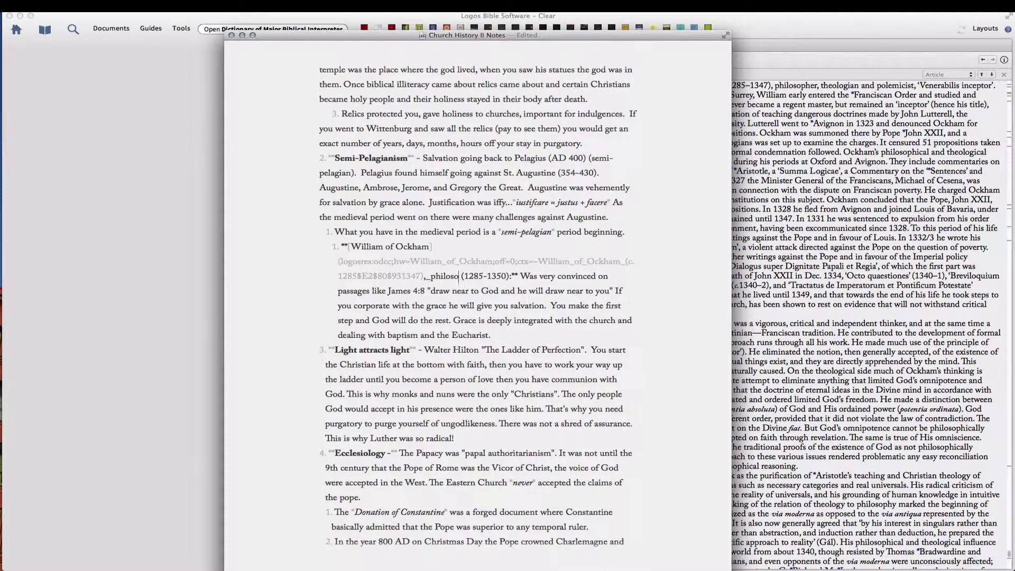
text())
scroll(478, 305, up, 1)
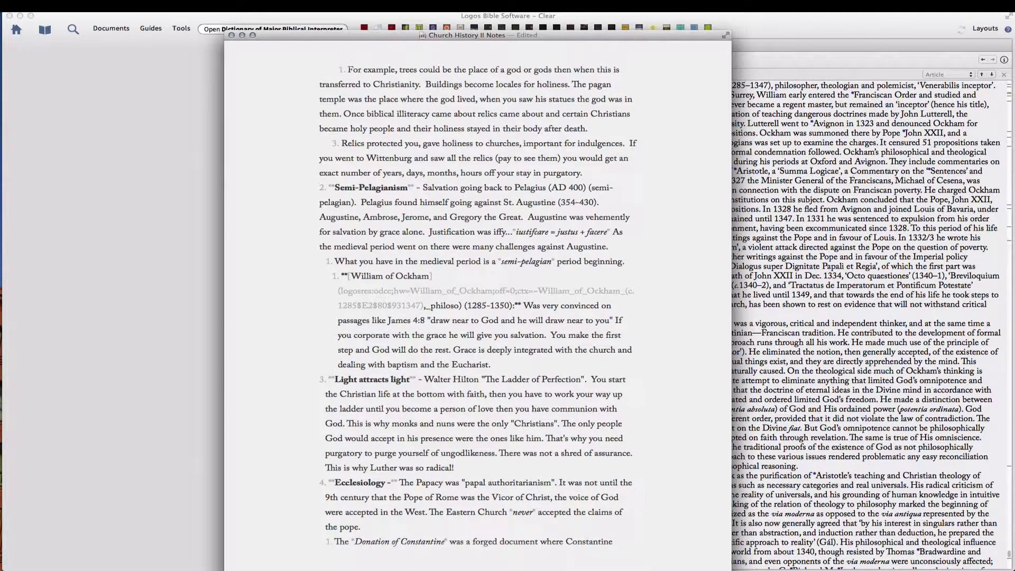
key(super+alt+p)
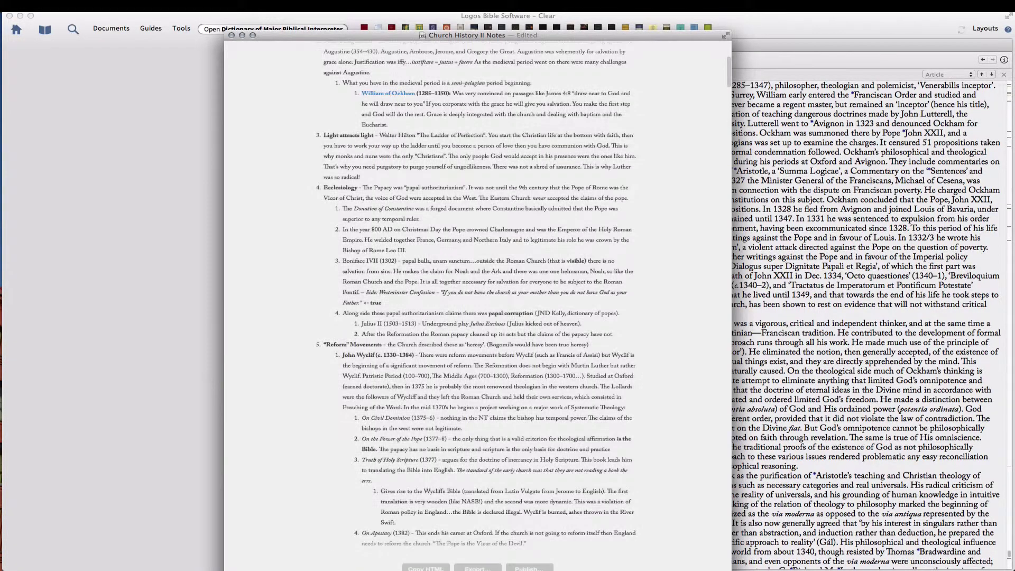
click(409, 93)
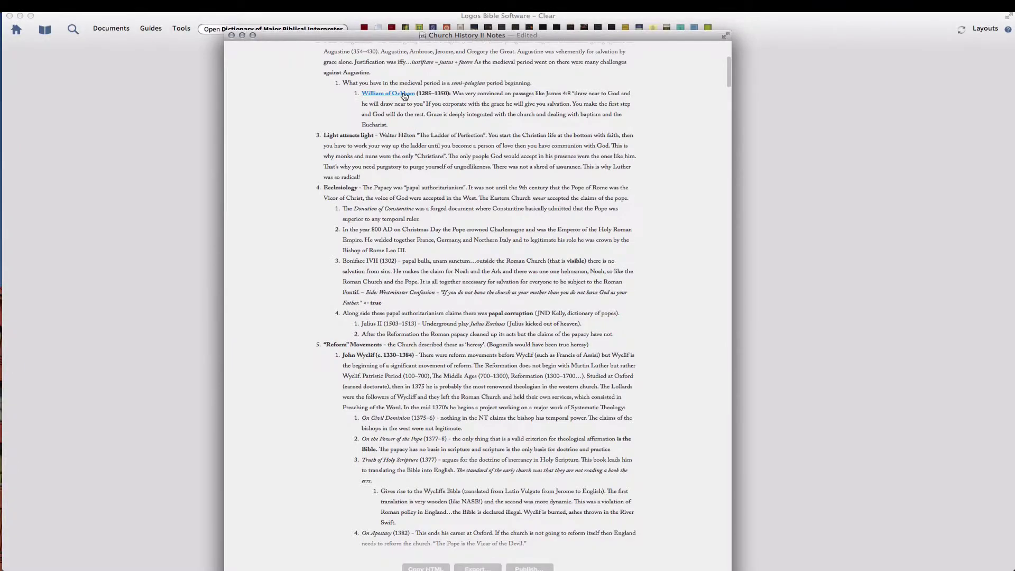
click(404, 95)
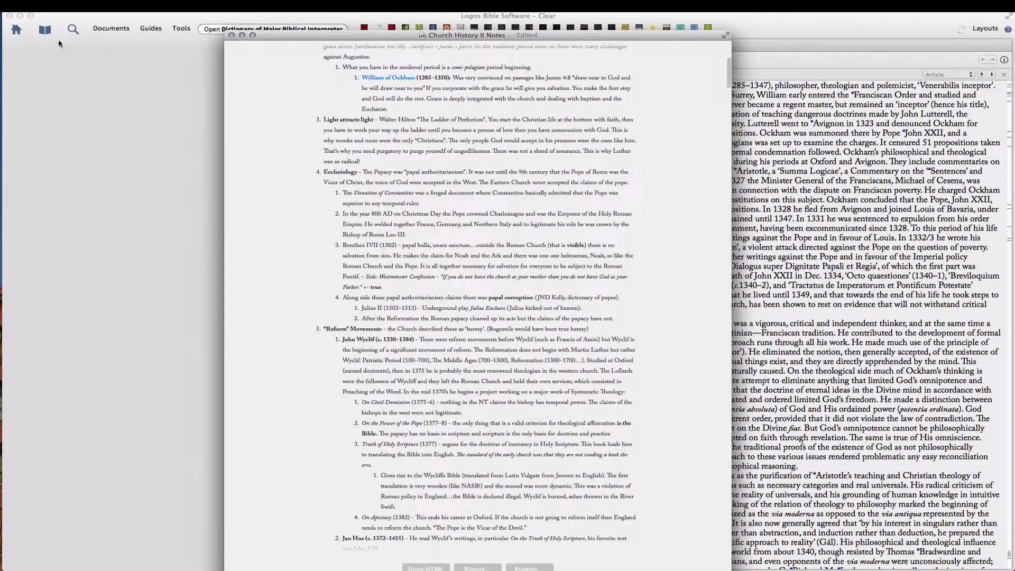
Publish the notes to Evernote via File > Publish… titled 'Church History II Notes'.
click(74, 6)
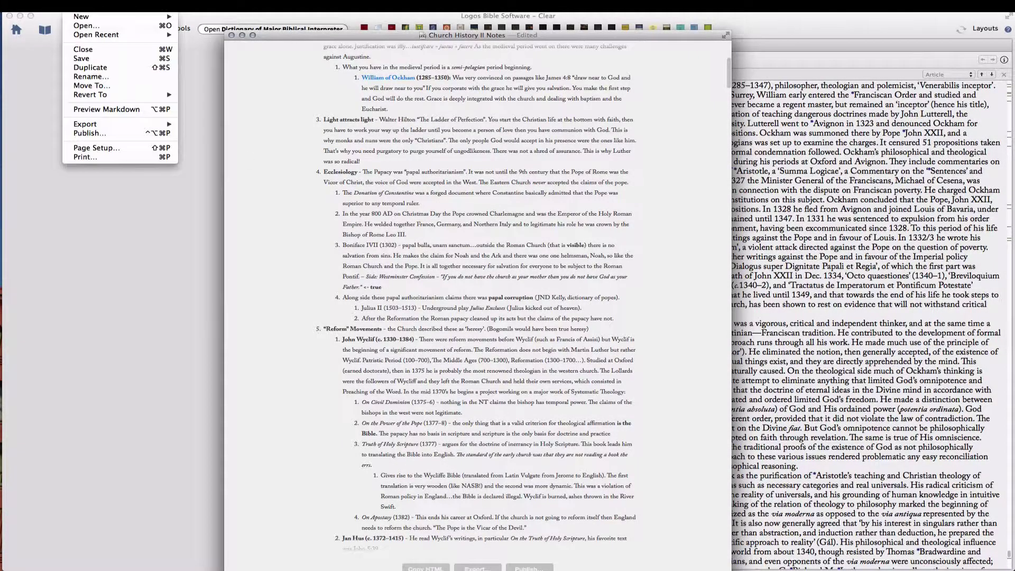
click(112, 135)
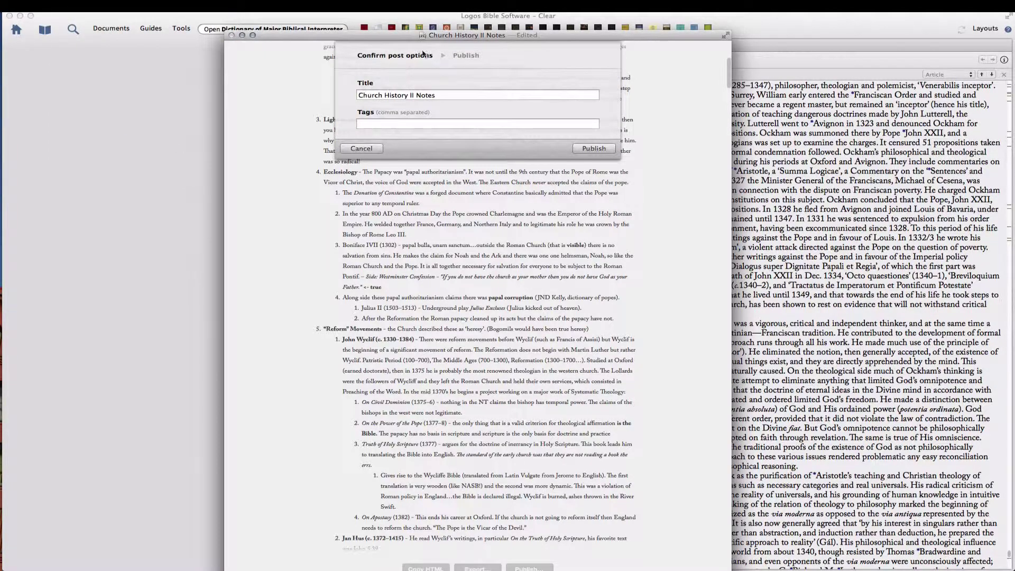
click(600, 150)
click(361, 220)
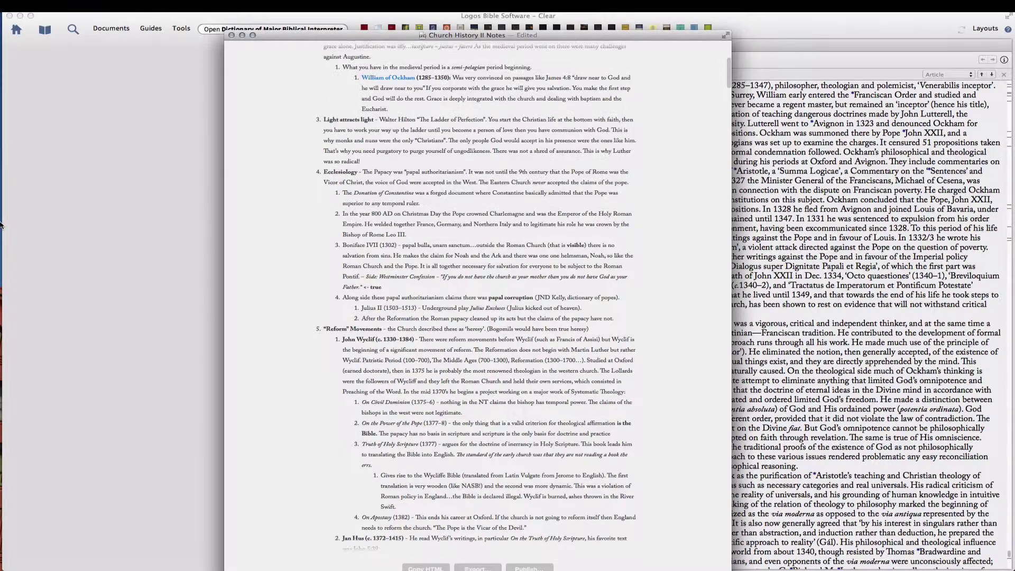
Sync Evernote and open the newly published Church History II Notes note.
click(19, 299)
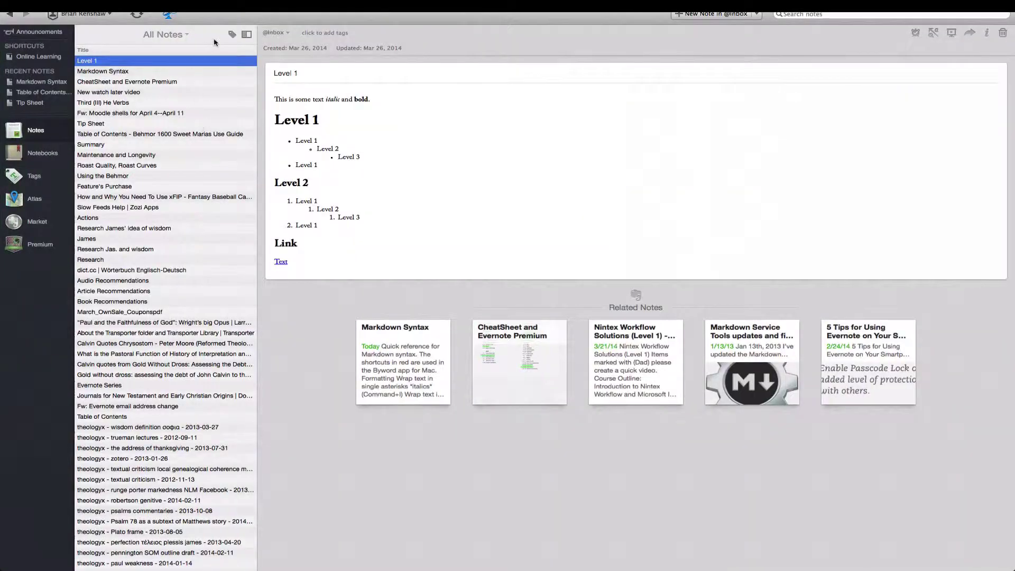
click(135, 14)
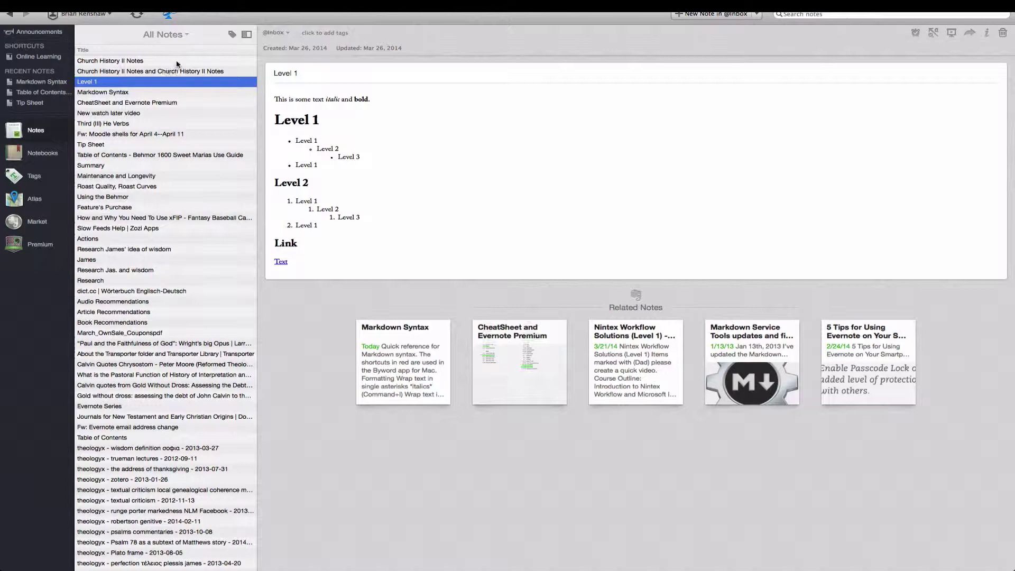
click(177, 62)
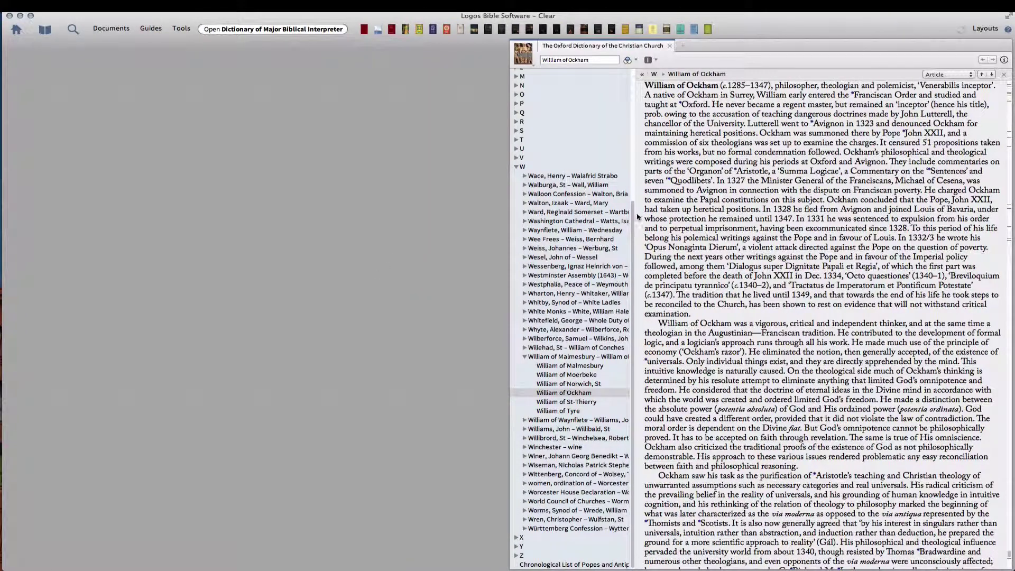
Bring Evernote back to the front from the Dock, showing the Church History II Notes note.
mouse_move(3, 243)
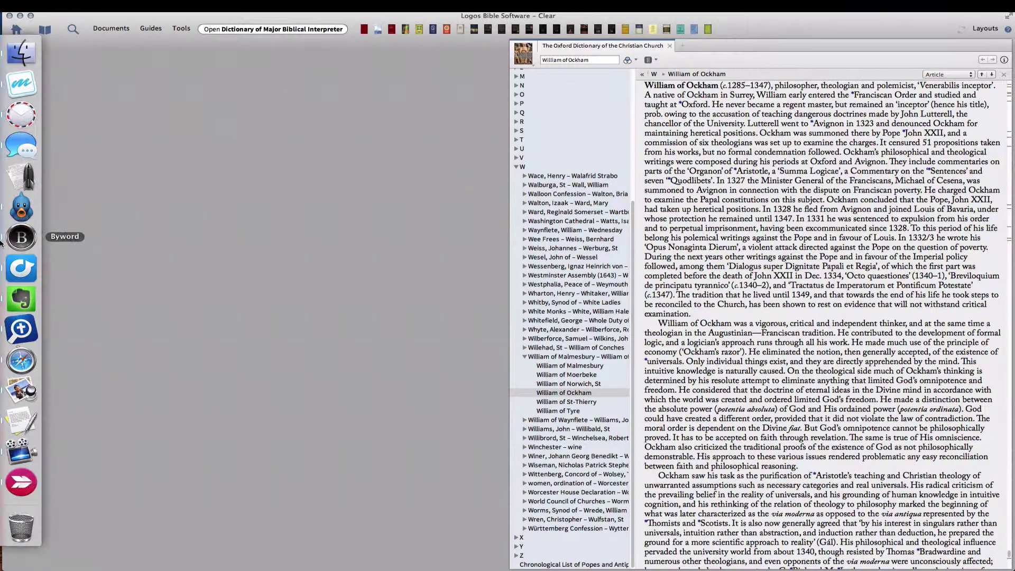
click(22, 305)
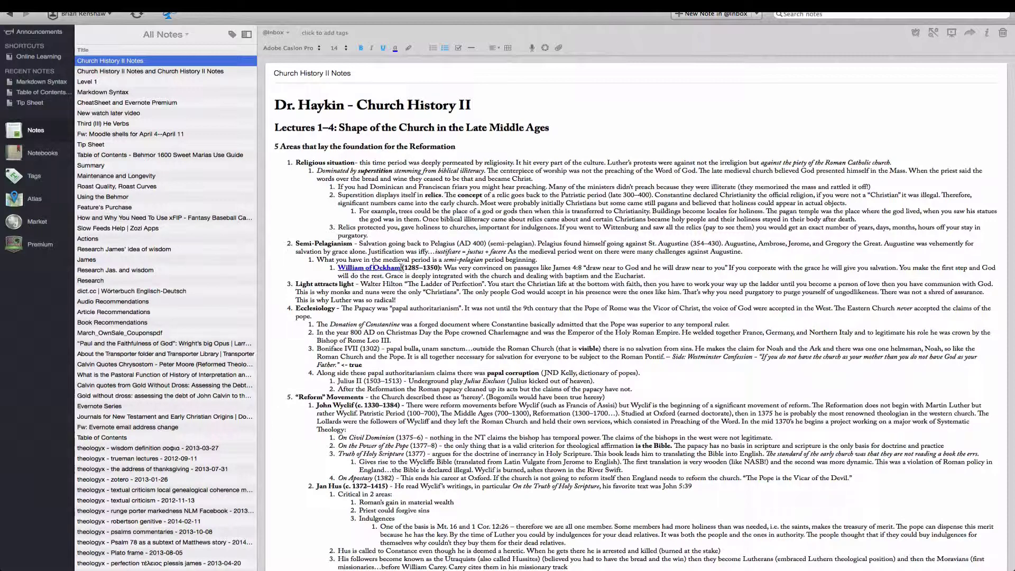
drag(403, 268, 336, 268)
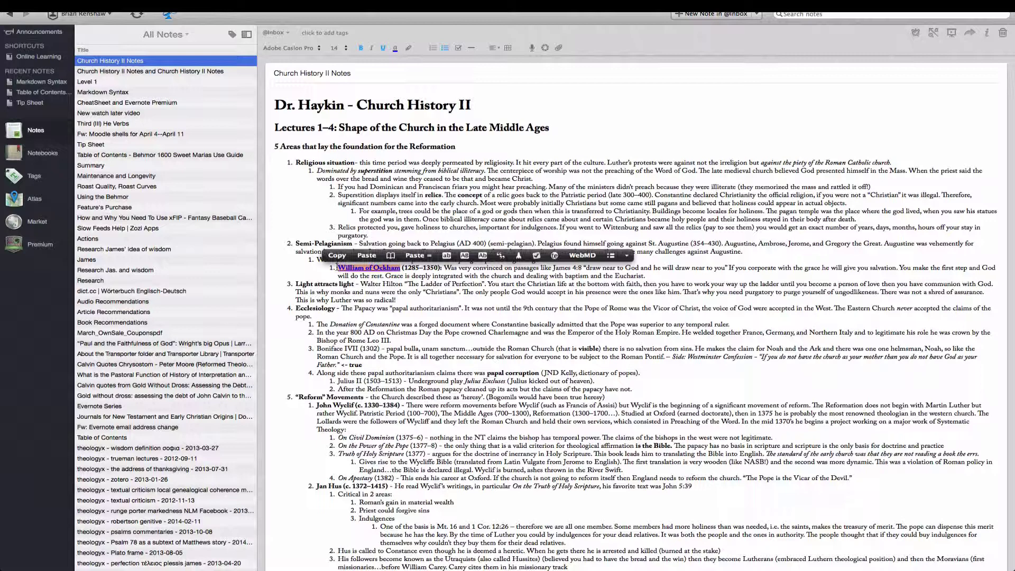
key(super+k)
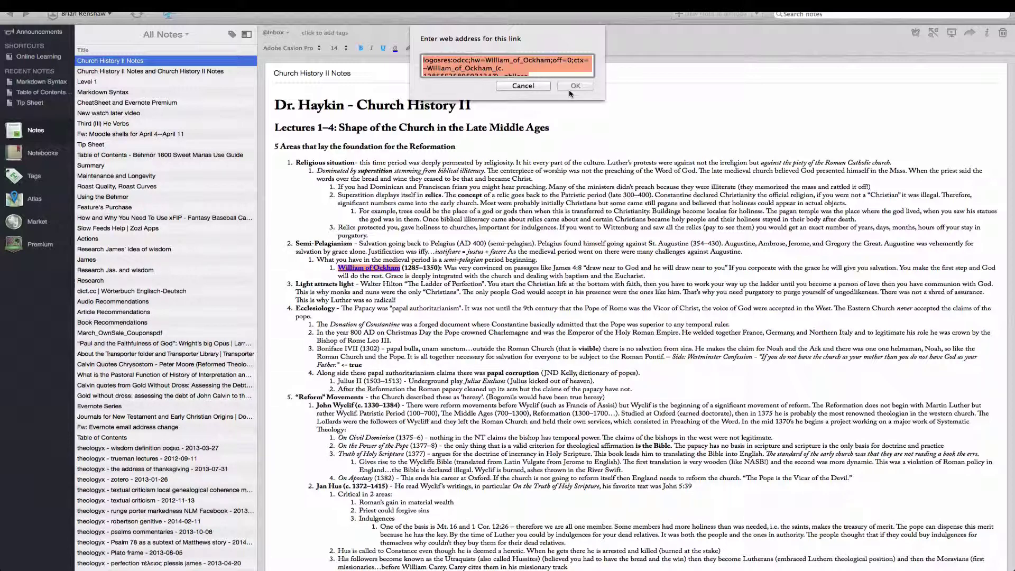
click(523, 87)
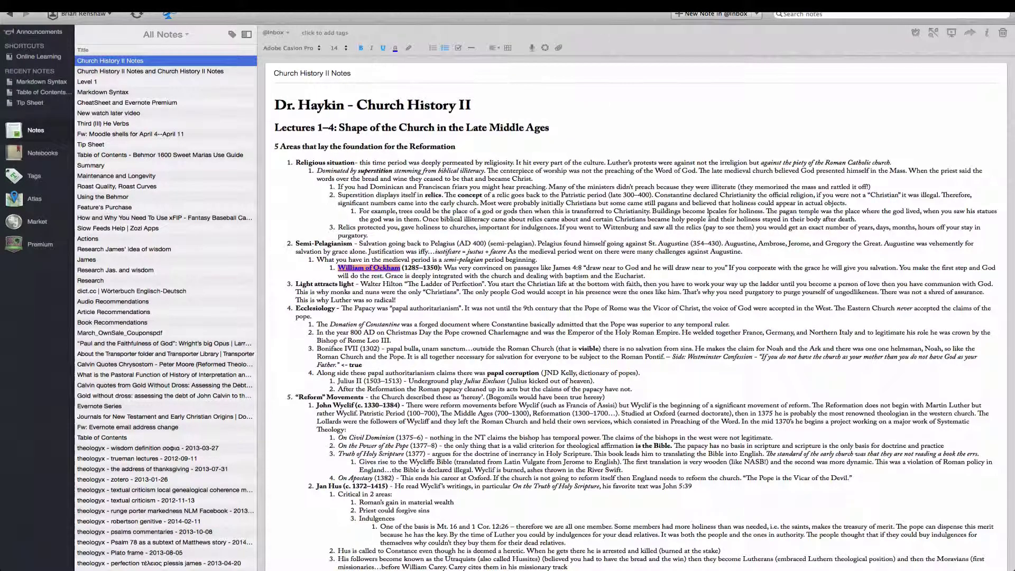